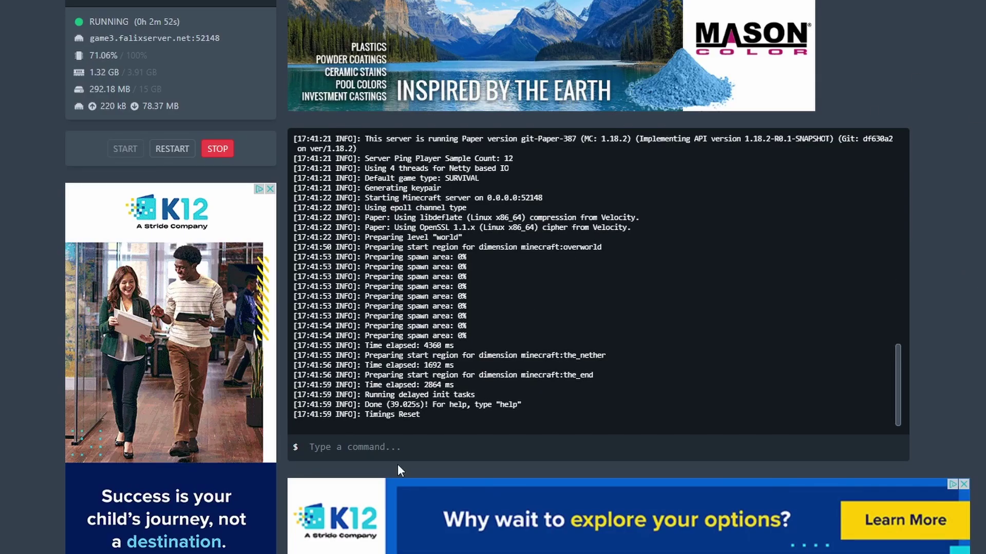
Highlight the Timings Reset line in the console, confirming startup finished (Done in 39.025s)
{"action": "left_click_drag", "start_coordinate": [424, 415], "coordinate": [334, 414]}
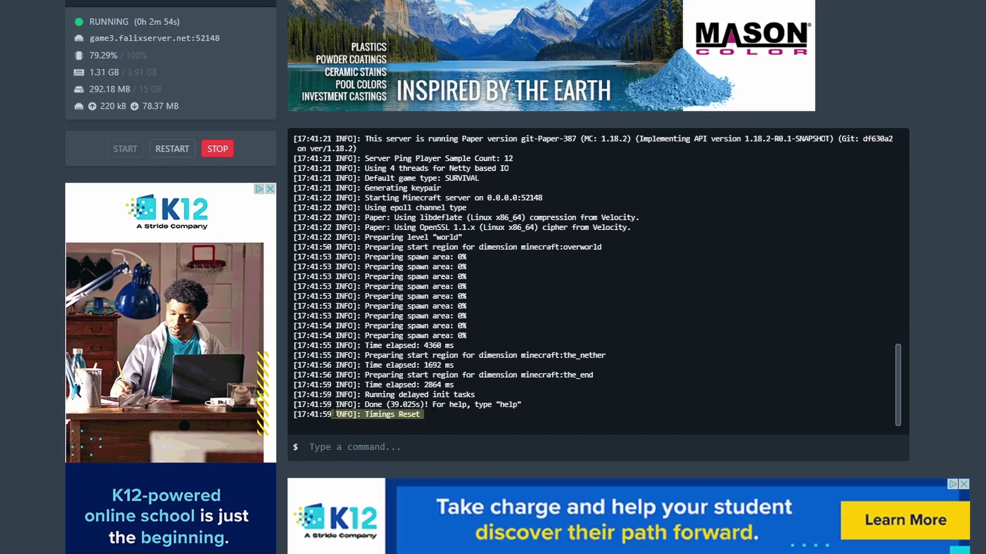
{"action": "scroll", "coordinate": [517, 278], "scroll_direction": "up", "scroll_amount": 1}
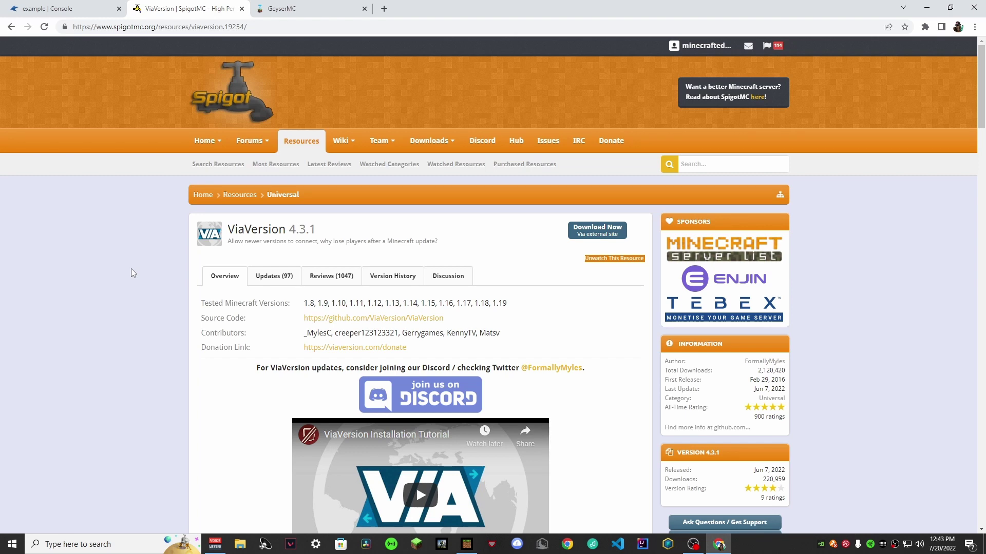
Download ViaVersion 4.3.1 from SpigotMC and save it to Downloads as ViaVersion-4.3.1 (1).jar
{"action": "scroll", "coordinate": [165, 274], "scroll_direction": "down", "scroll_amount": 1}
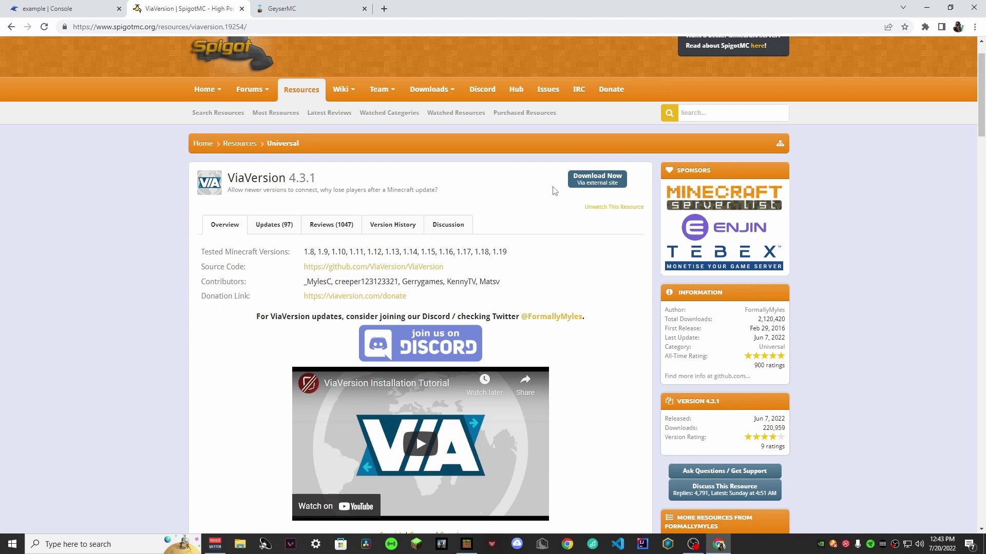
{"action": "left_click", "coordinate": [583, 186]}
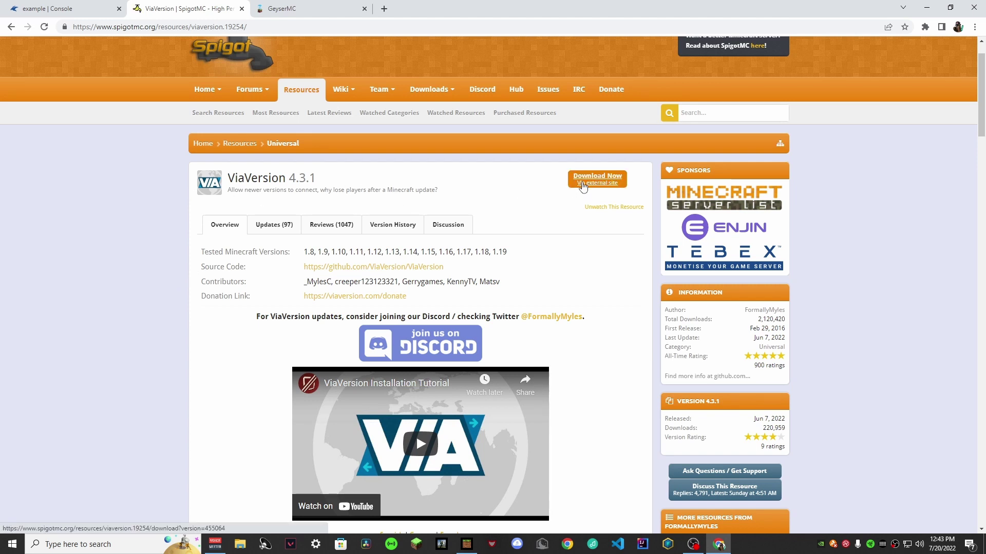
{"action": "left_click", "coordinate": [580, 190]}
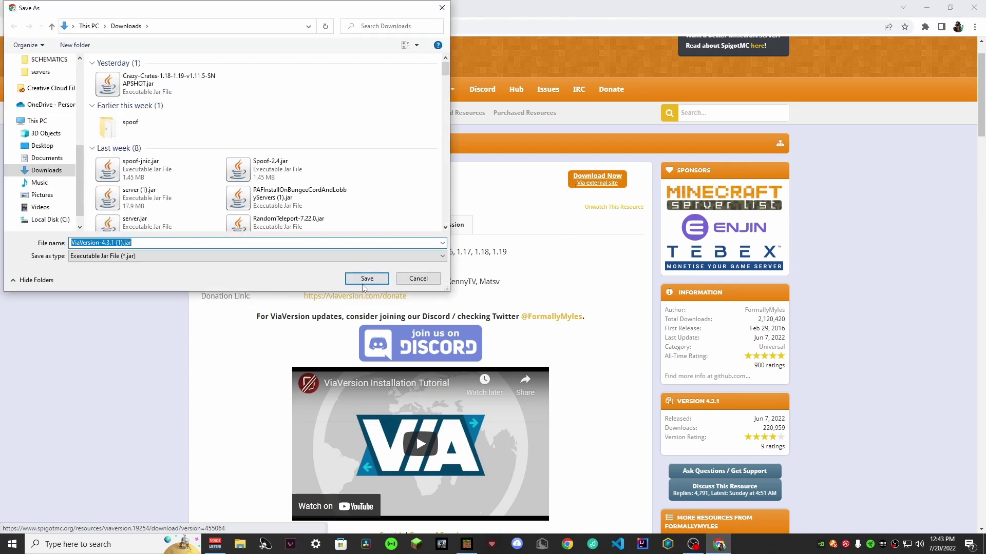
{"action": "left_click", "coordinate": [366, 278]}
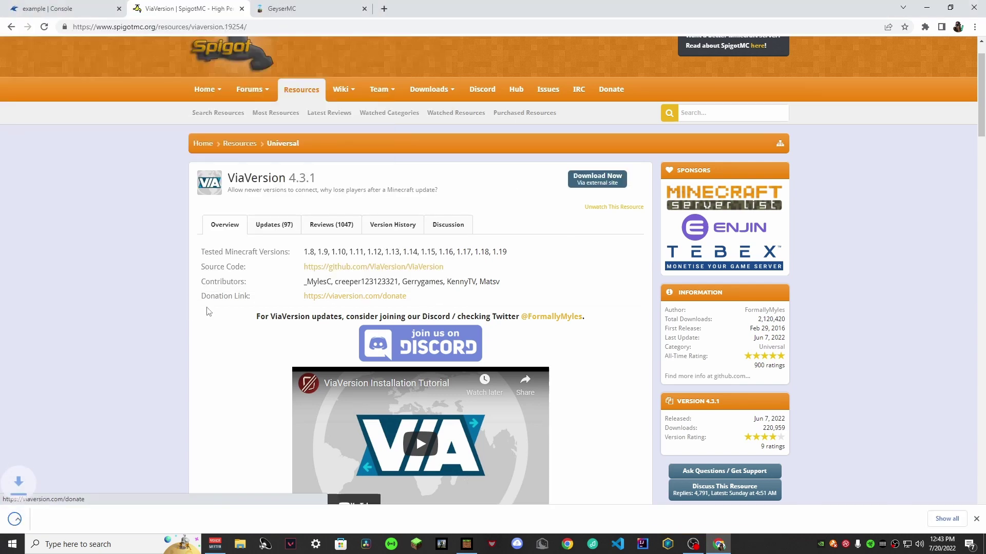
Save Geyser-Spigot.jar from the Geyser master Jenkins build, then return to the GeyserMC home page
{"action": "left_click", "coordinate": [282, 7]}
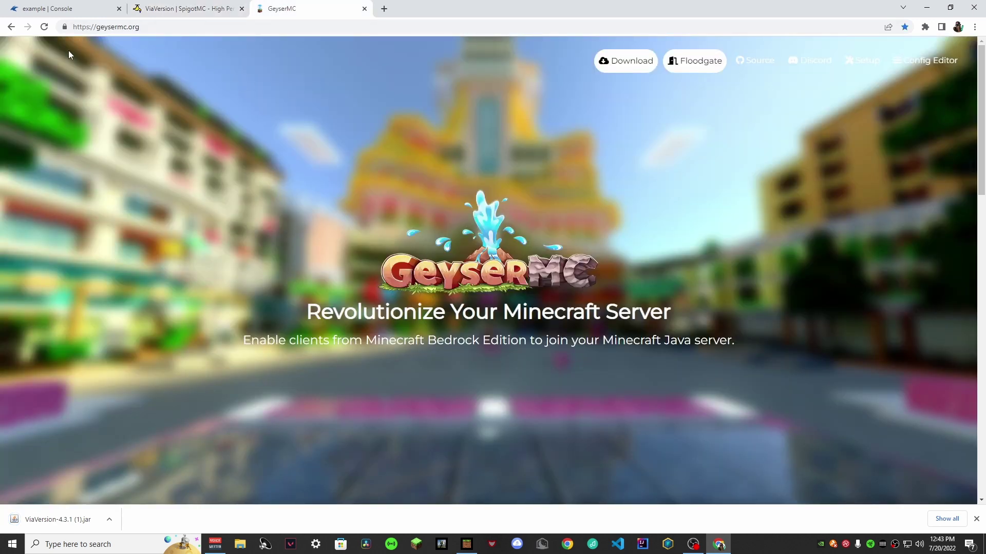
{"action": "left_click", "coordinate": [625, 60]}
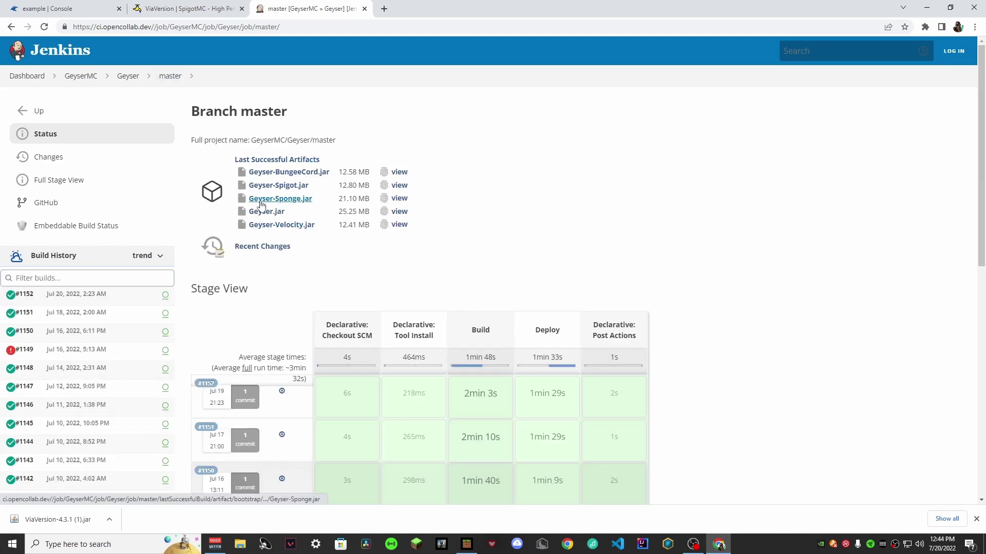
{"action": "left_click", "coordinate": [278, 186]}
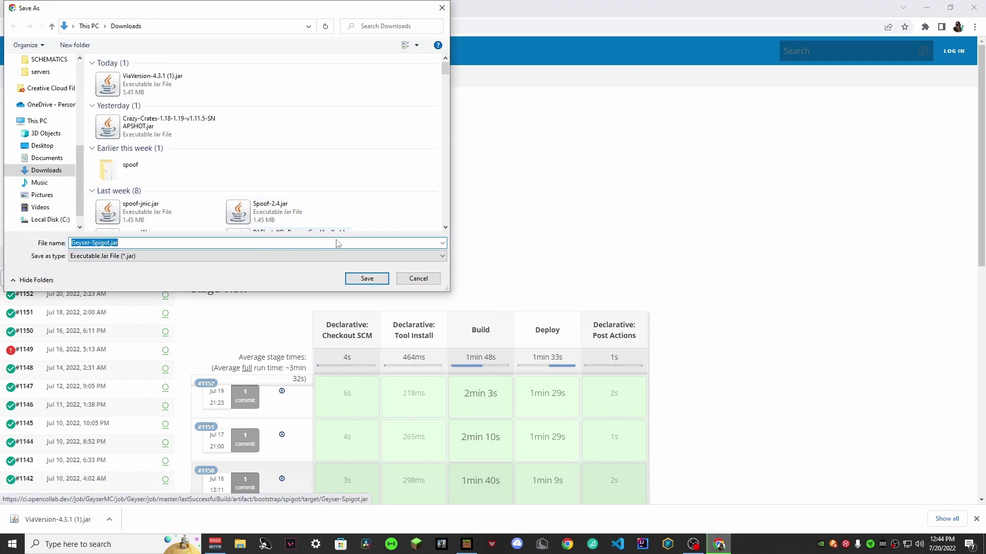
{"action": "left_click", "coordinate": [358, 280]}
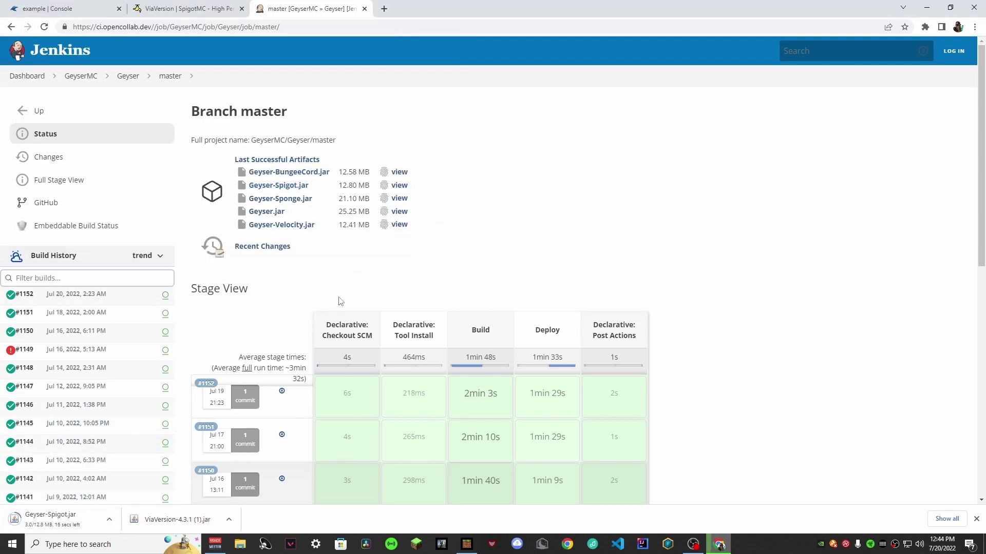
{"action": "left_click", "coordinate": [11, 26]}
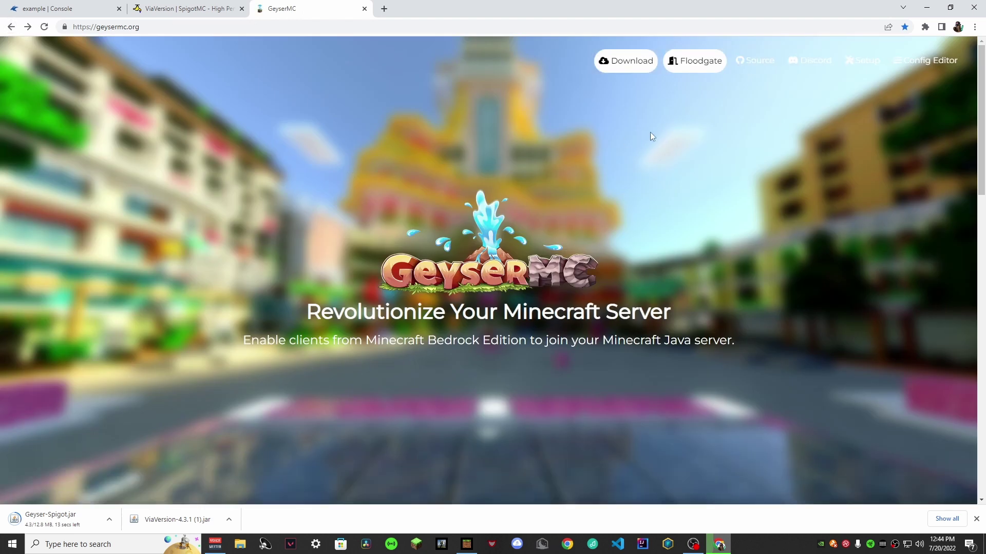
Download floodgate-spigot.jar from the Floodgate master branch on Jenkins via the README download link
{"action": "left_click", "coordinate": [685, 74]}
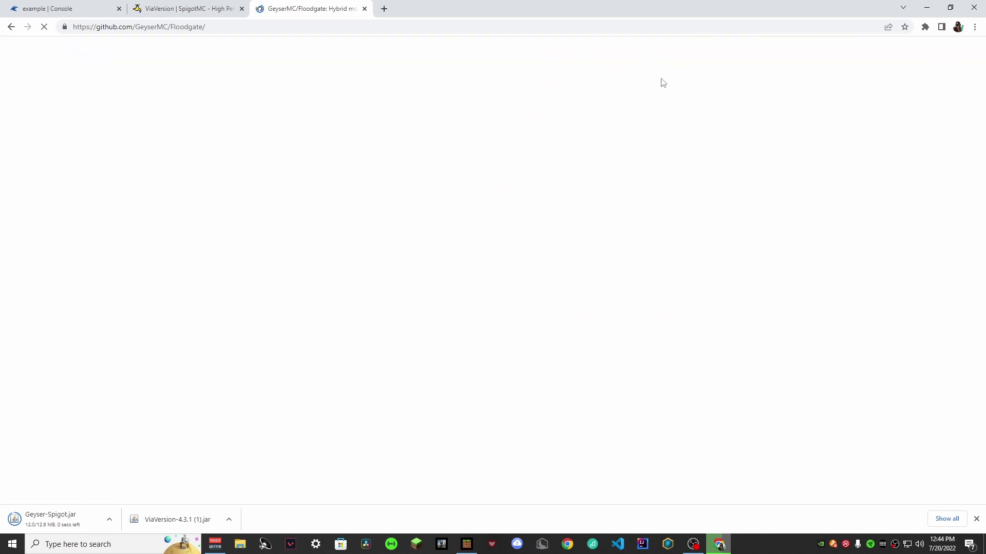
{"action": "scroll", "coordinate": [150, 284], "scroll_direction": "down", "scroll_amount": 5}
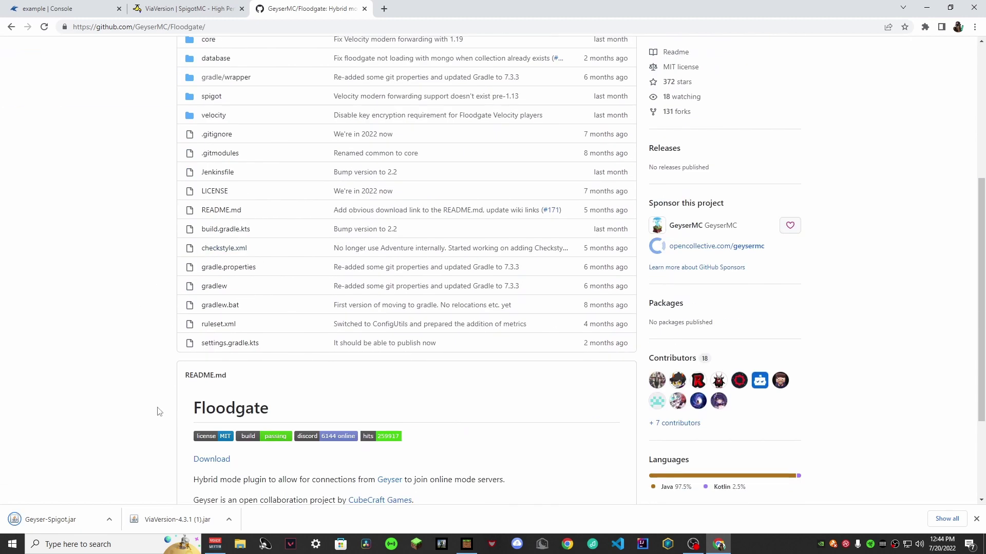
{"action": "scroll", "coordinate": [162, 408], "scroll_direction": "down", "scroll_amount": 2}
{"action": "left_click", "coordinate": [201, 356]}
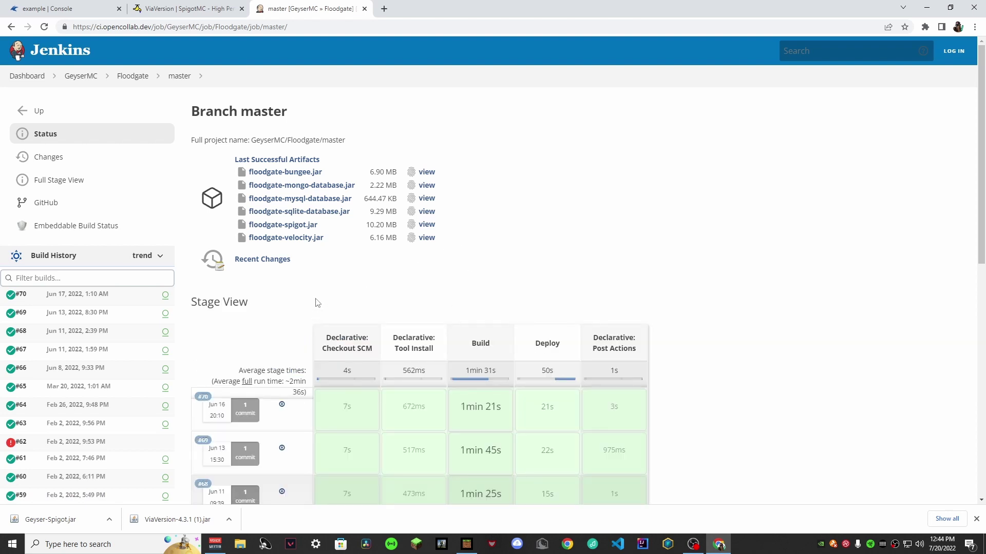
{"action": "left_click", "coordinate": [286, 225]}
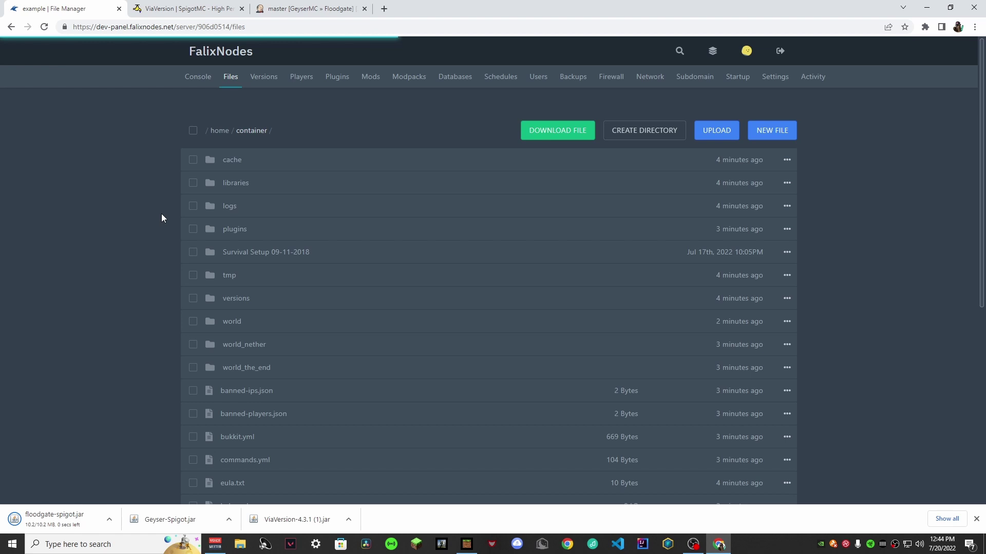
Upload ViaVersion-4.3.1 (1).jar, floodgate-spigot.jar and Geyser-Spigot.jar into the server's plugins folder
{"action": "left_click", "coordinate": [225, 238]}
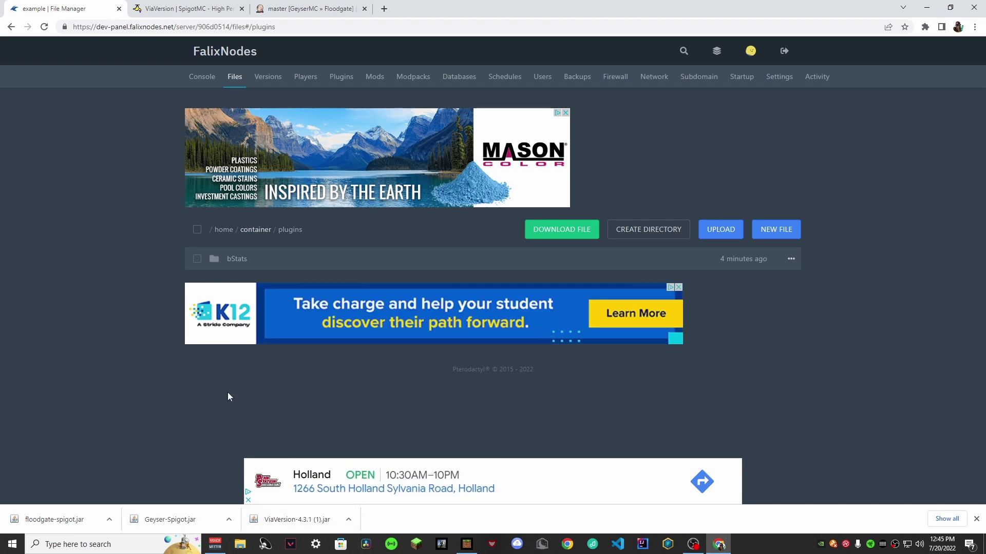
{"action": "left_click_drag", "start_coordinate": [288, 519], "coordinate": [211, 430]}
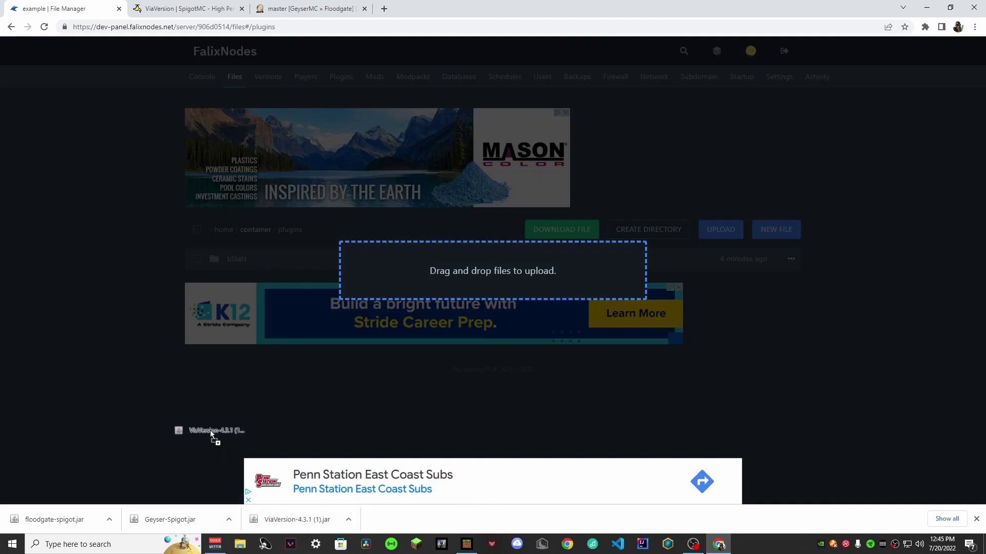
{"action": "left_click_drag", "start_coordinate": [210, 396], "coordinate": [210, 397]}
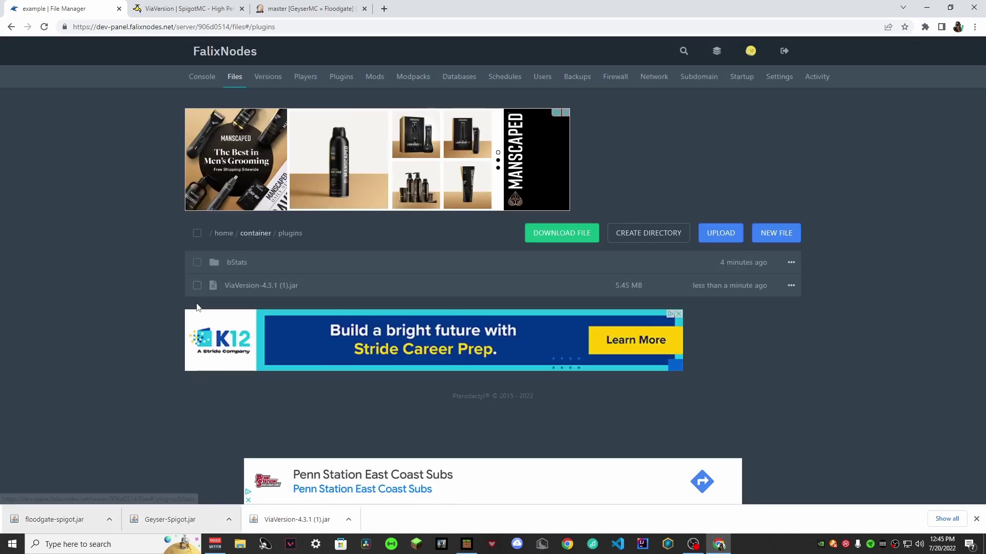
{"action": "left_click_drag", "start_coordinate": [170, 519], "coordinate": [188, 363]}
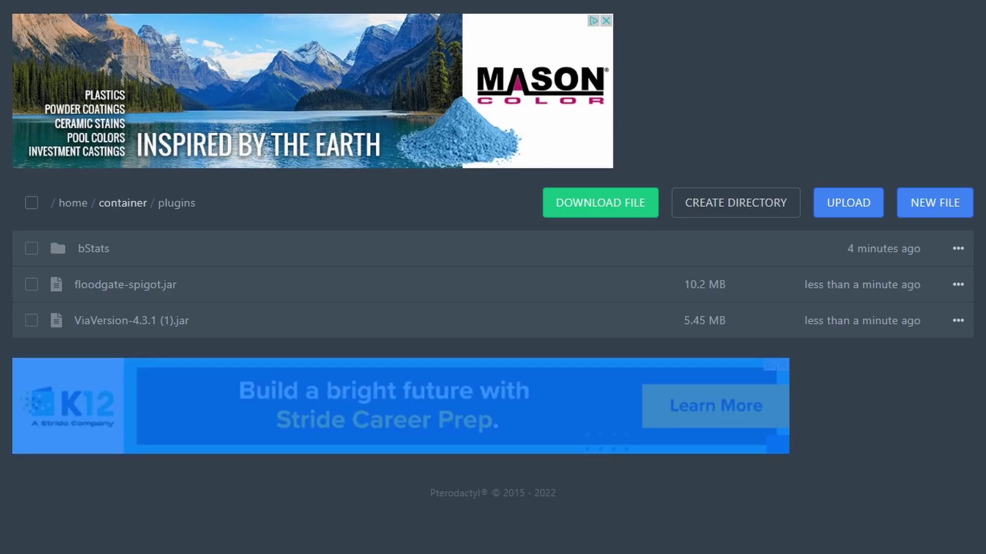
{"action": "left_click_drag", "start_coordinate": [169, 519], "coordinate": [145, 261]}
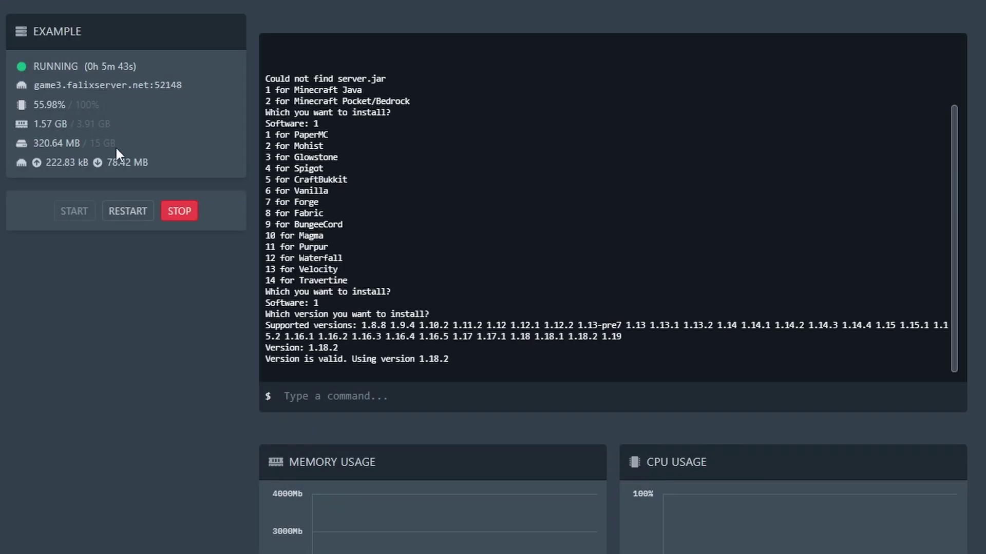
Restart the server so Floodgate, Geyser-Spigot and ViaVersion load, with Geyser on port 19132
{"action": "left_click", "coordinate": [127, 215]}
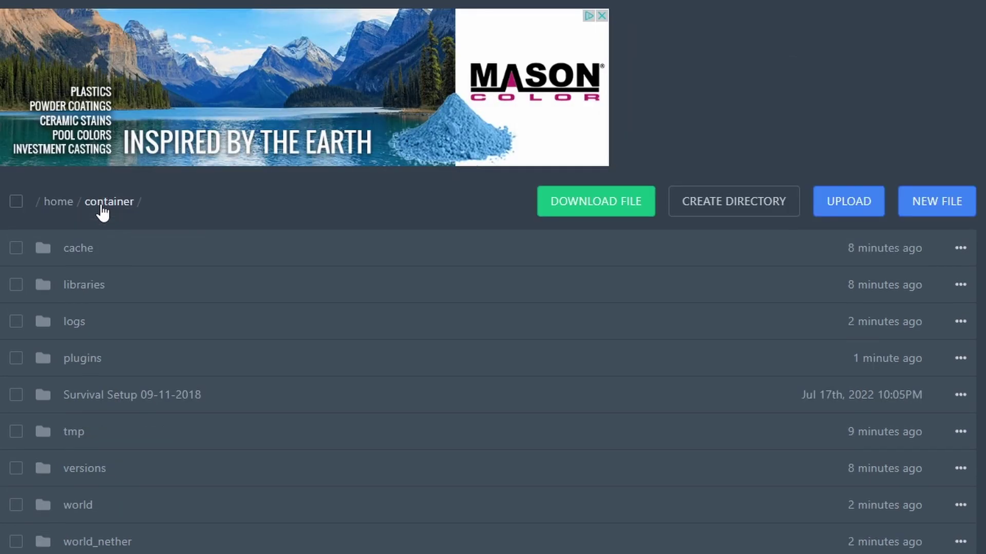
Open Geyser-Spigot's config.yml and change the Bedrock port from 19132 to 52148
{"action": "left_click", "coordinate": [125, 365]}
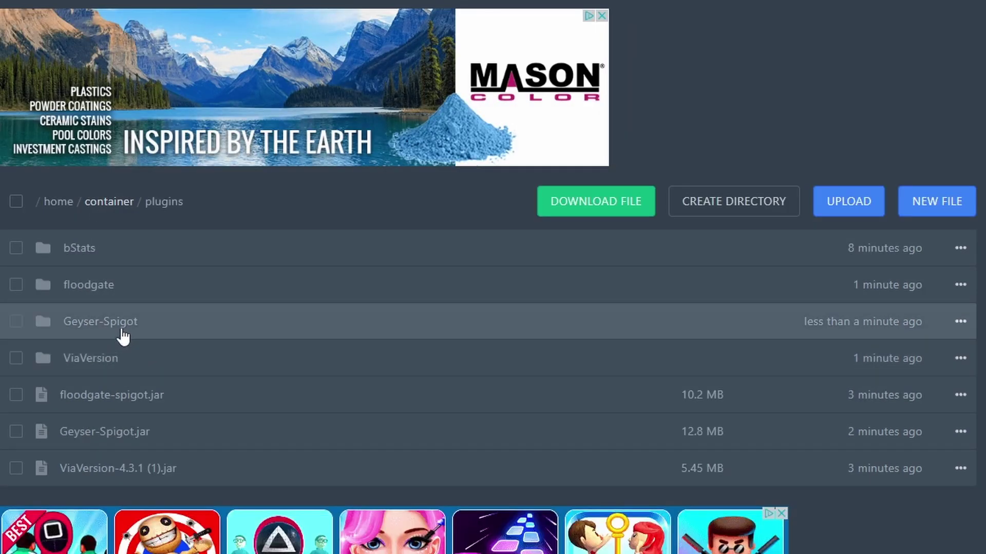
{"action": "left_click", "coordinate": [122, 328]}
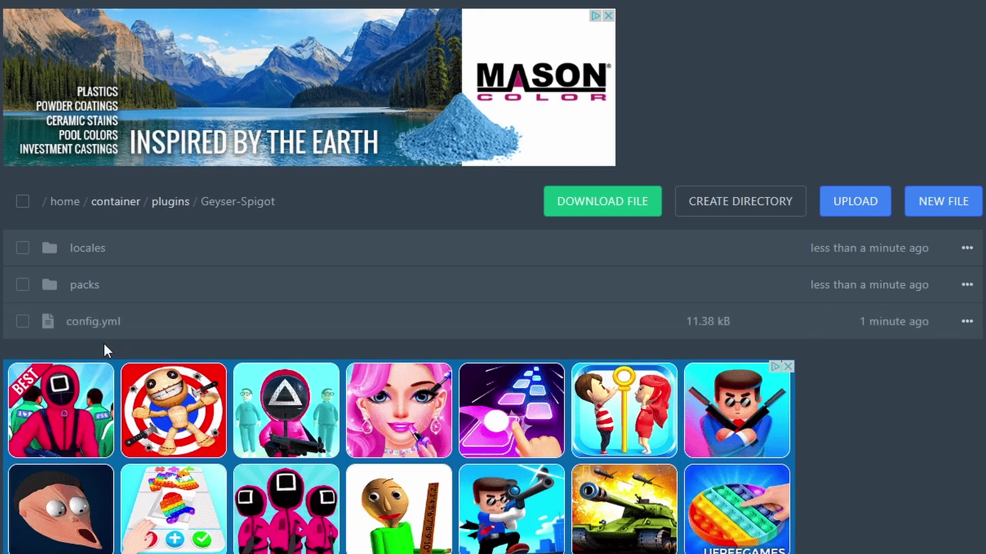
{"action": "left_click", "coordinate": [98, 323]}
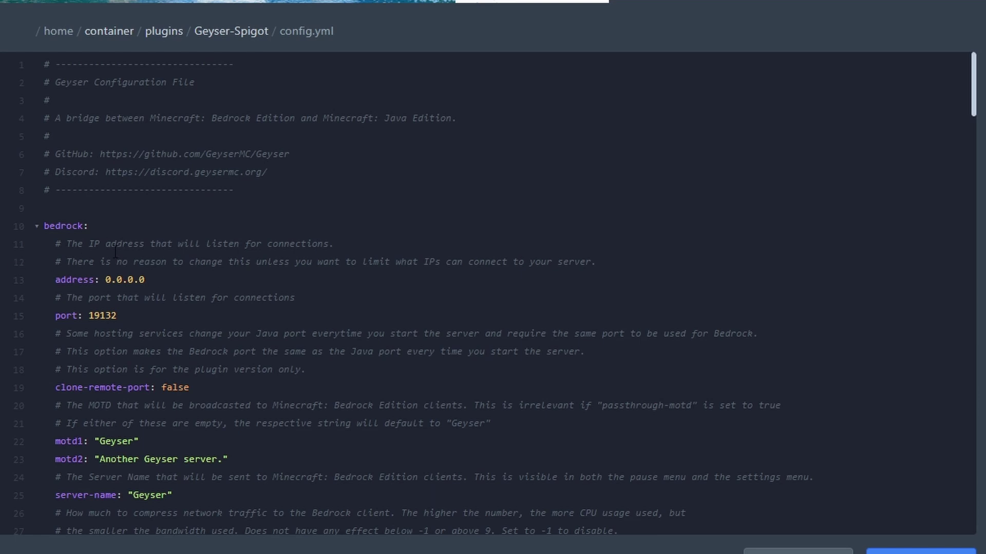
{"action": "double_click", "coordinate": [143, 315]}
{"action": "type", "text": "game3.falixserver.net:52148"}
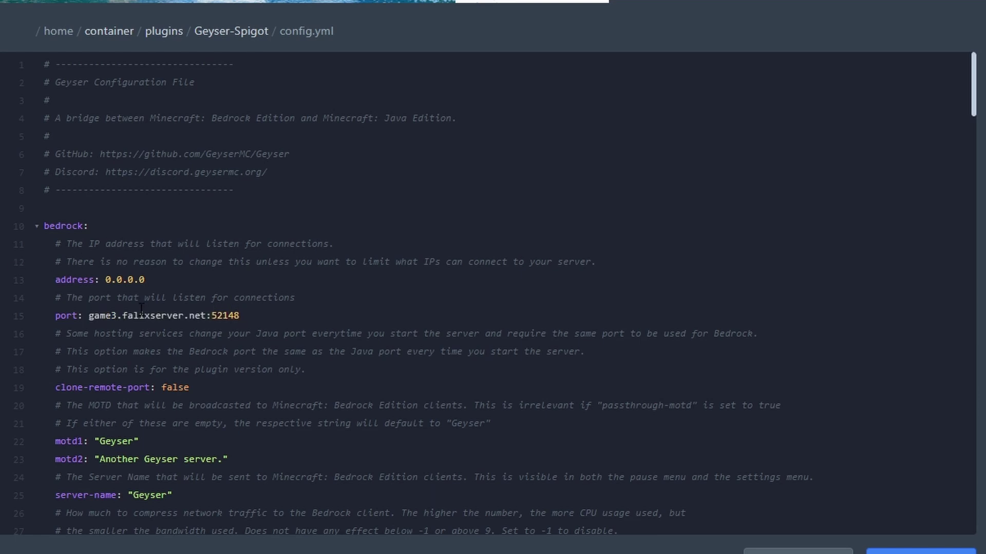
{"action": "key", "text": "BackSpace"}
{"action": "key", "text": "BackSpace"}
{"action": "key", "text": "BackSpace"}
{"action": "key", "text": "BackSpace"}
{"action": "key", "text": "BackSpace"}
{"action": "key", "text": "BackSpace"}
{"action": "key", "text": "BackSpace"}
{"action": "key", "text": "BackSpace"}
{"action": "key", "text": "BackSpace"}
{"action": "key", "text": "BackSpace"}
{"action": "key", "text": "BackSpace"}
{"action": "key", "text": "BackSpace"}
{"action": "key", "text": "BackSpace"}
{"action": "key", "text": "BackSpace"}
{"action": "key", "text": "BackSpace"}
{"action": "key", "text": "BackSpace"}
{"action": "key", "text": "BackSpace"}
{"action": "key", "text": "BackSpace"}
{"action": "key", "text": "BackSpace"}
{"action": "key", "text": "BackSpace"}
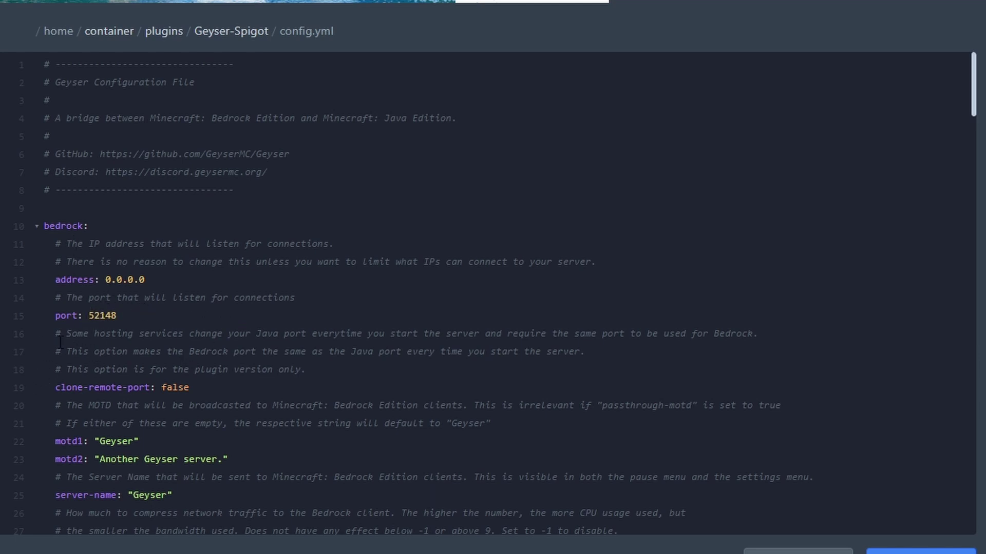
{"action": "left_click", "coordinate": [144, 311]}
Replace the clone-remote-port false value and review the remaining config options
{"action": "scroll", "coordinate": [123, 241], "scroll_direction": "down", "scroll_amount": 2}
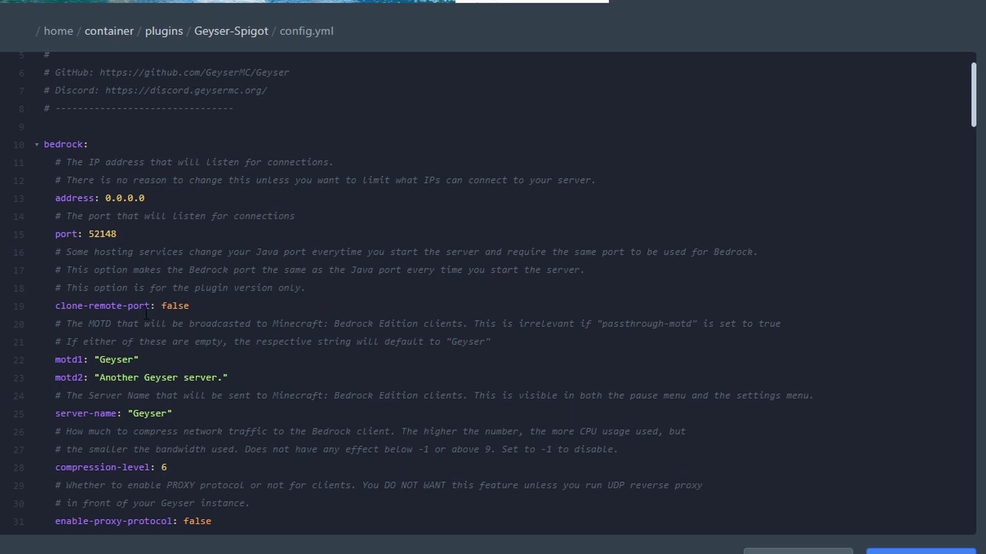
{"action": "double_click", "coordinate": [174, 306]}
{"action": "type", "text": "tru"}
{"action": "scroll", "coordinate": [219, 297], "scroll_direction": "down", "scroll_amount": 5}
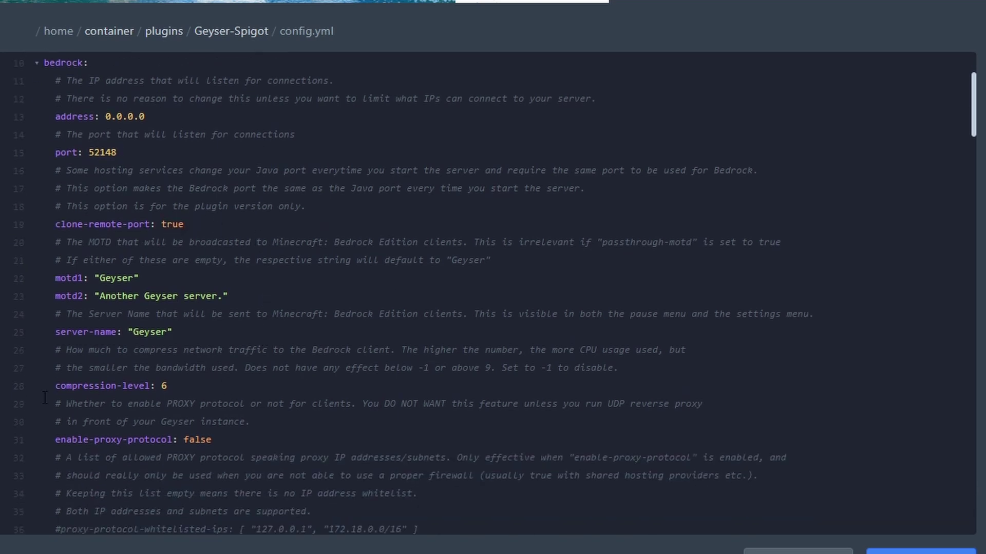
{"action": "scroll", "coordinate": [317, 236], "scroll_direction": "down", "scroll_amount": 8}
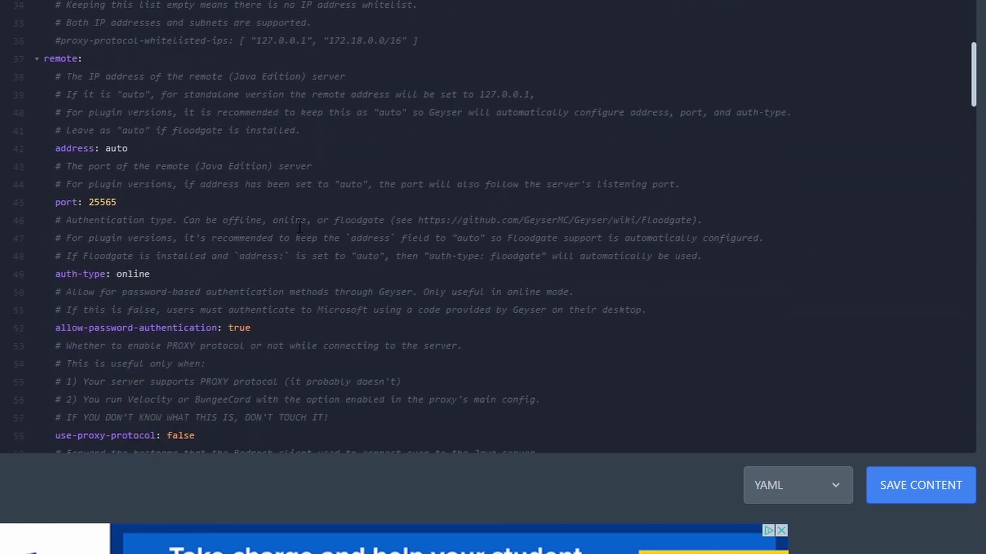
{"action": "scroll", "coordinate": [265, 274], "scroll_direction": "down", "scroll_amount": 3}
{"action": "scroll", "coordinate": [199, 295], "scroll_direction": "down", "scroll_amount": 10}
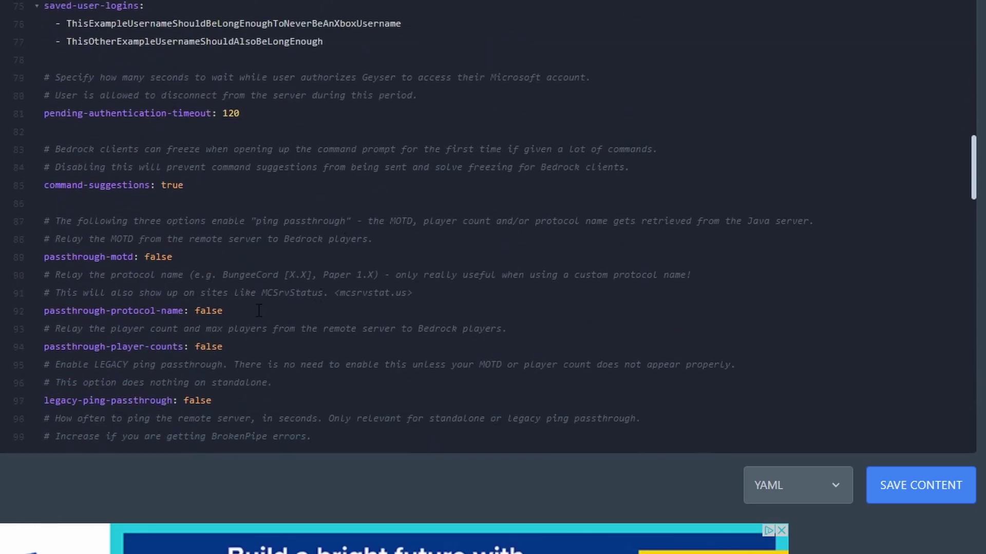
{"action": "scroll", "coordinate": [258, 310], "scroll_direction": "down", "scroll_amount": 3}
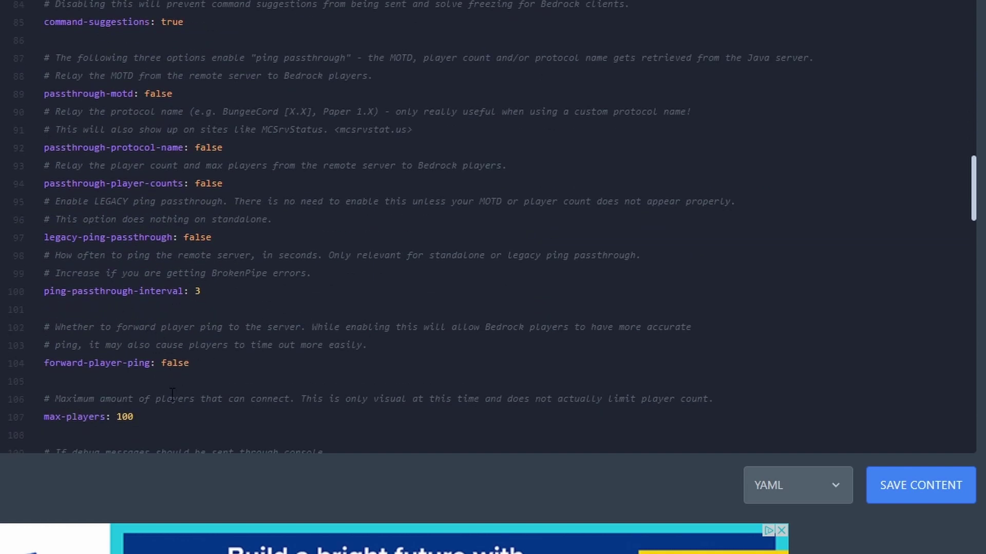
{"action": "scroll", "coordinate": [172, 394], "scroll_direction": "down", "scroll_amount": 8}
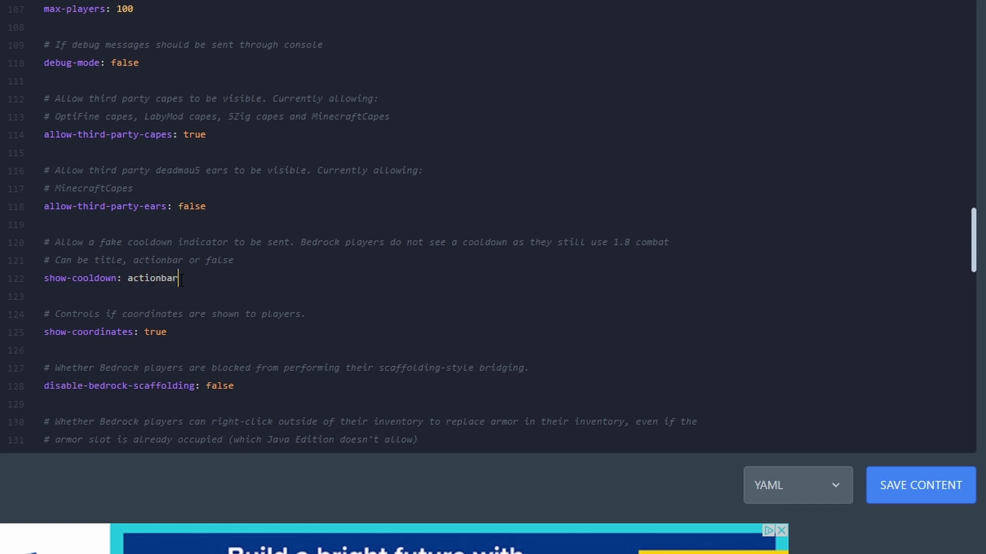
Save the edited config.yml and restart the server to apply it
{"action": "left_click", "coordinate": [912, 493]}
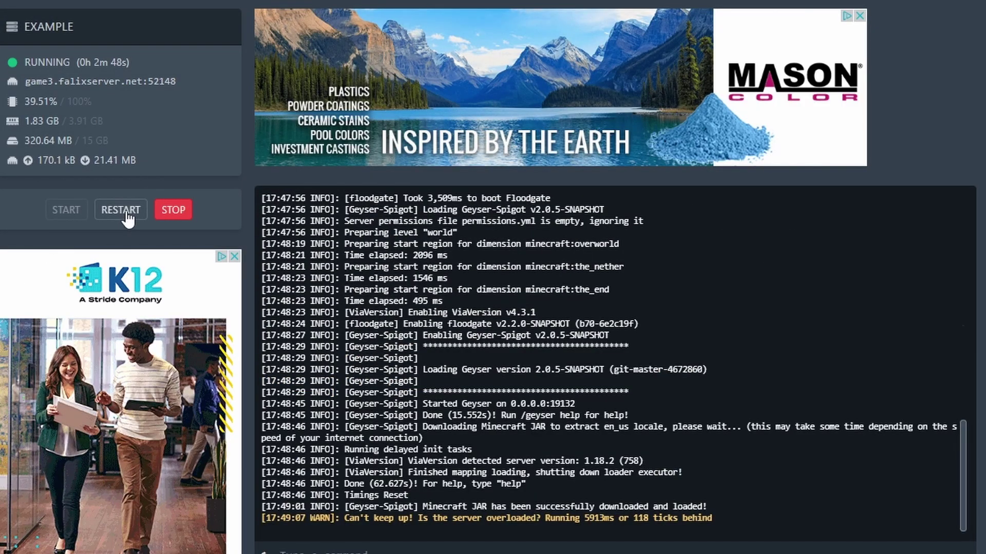
{"action": "left_click", "coordinate": [125, 215]}
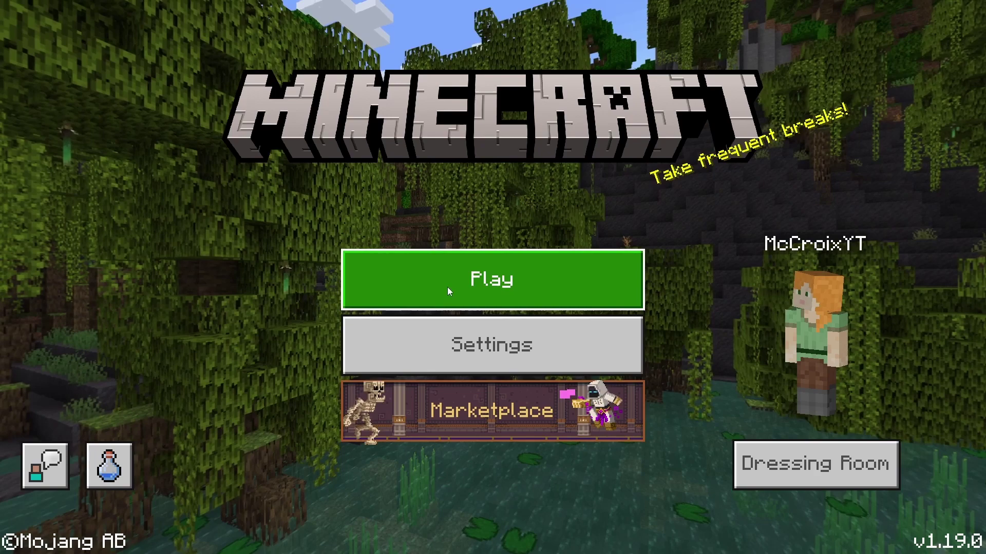
Go to the Servers list and start adding an external server
{"action": "left_click", "coordinate": [447, 288]}
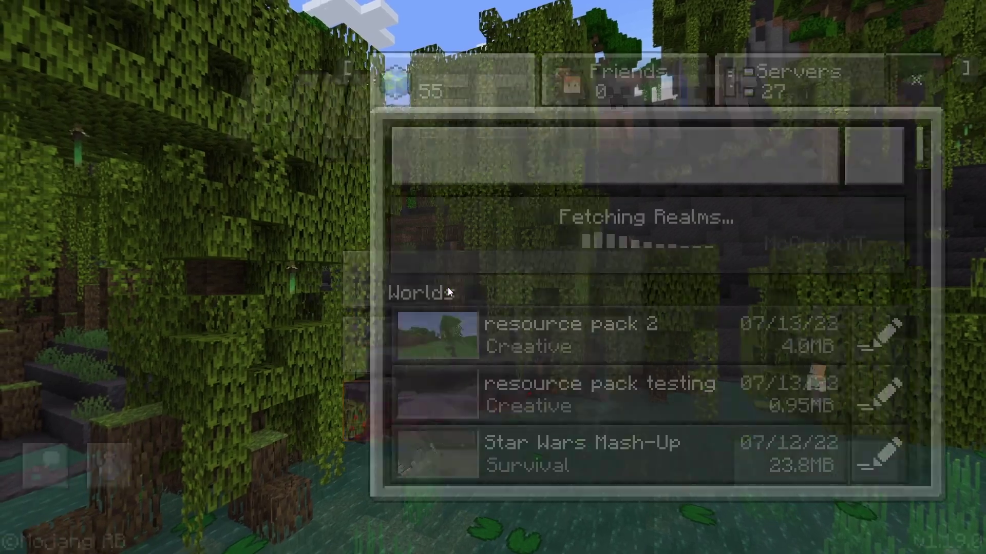
{"action": "left_click", "coordinate": [636, 80]}
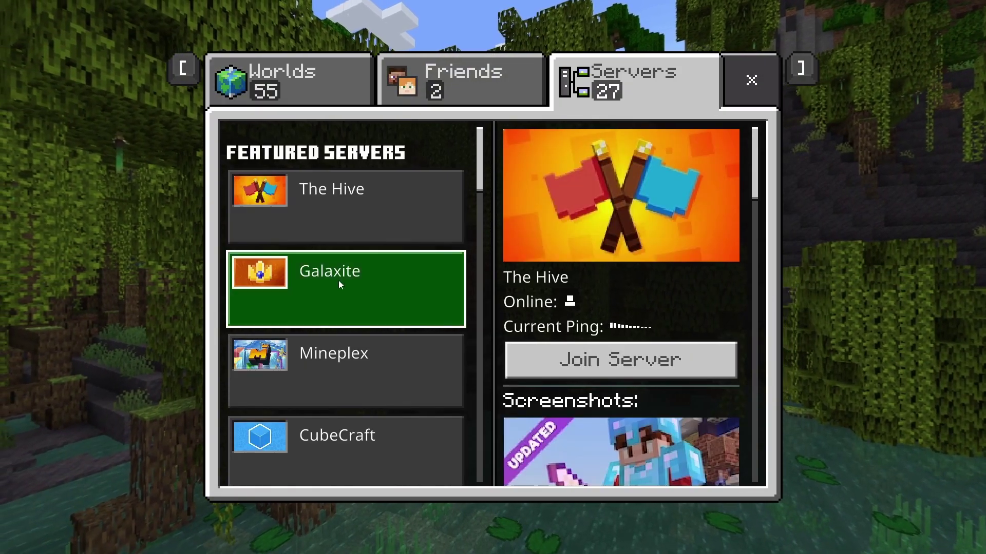
{"action": "scroll", "coordinate": [338, 280], "scroll_direction": "down", "scroll_amount": 10}
{"action": "scroll", "coordinate": [314, 280], "scroll_direction": "down", "scroll_amount": 10}
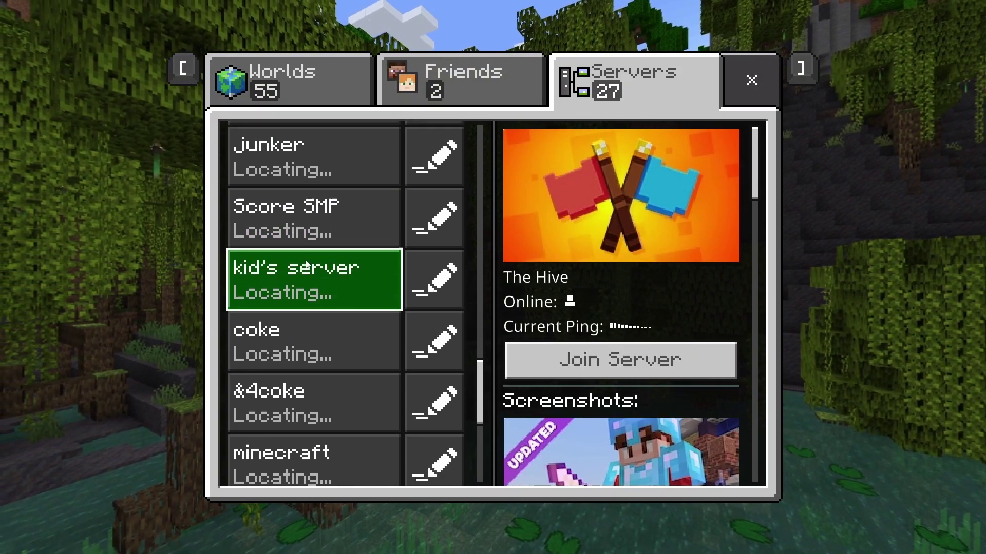
{"action": "left_click", "coordinate": [287, 459]}
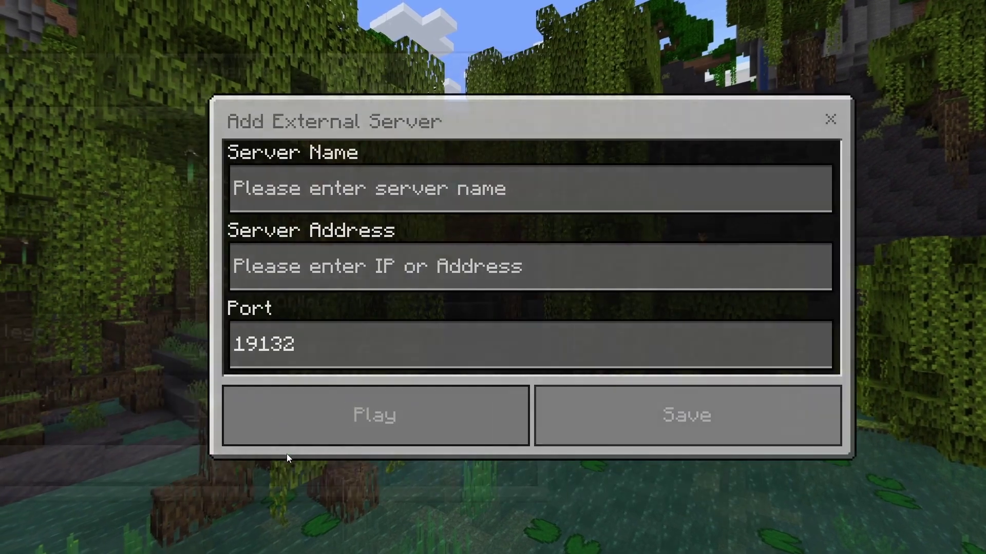
Enter address game3.falixserver.net, port 52148 and a server name, then save the entry
{"action": "left_click", "coordinate": [241, 269]}
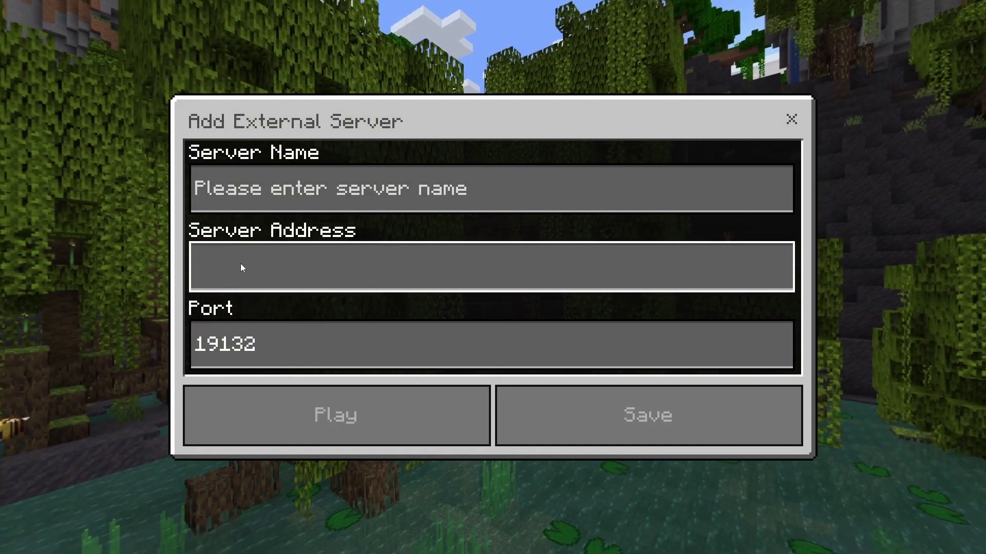
{"action": "type", "text": "game3.falixserver.net:52148"}
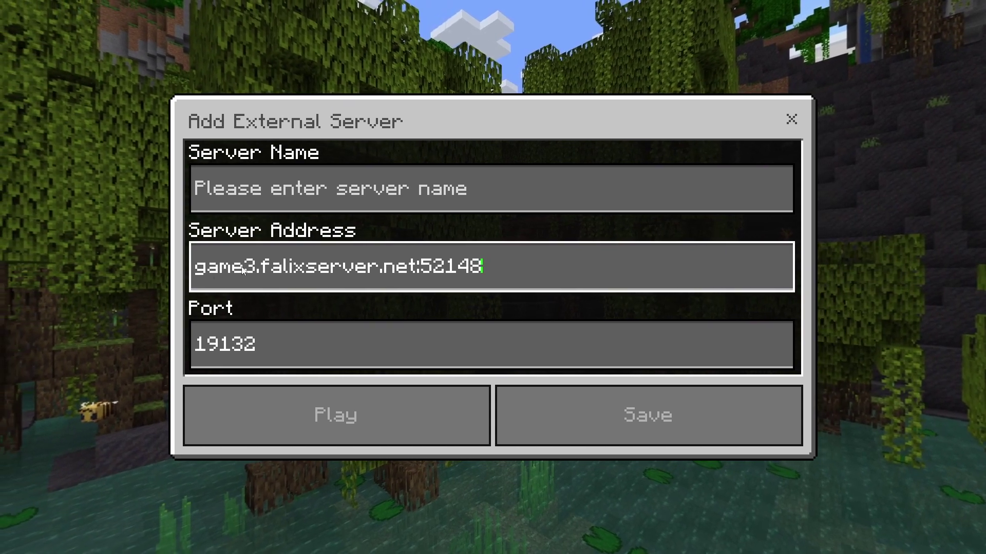
{"action": "left_click", "coordinate": [242, 210]}
{"action": "left_click", "coordinate": [308, 256]}
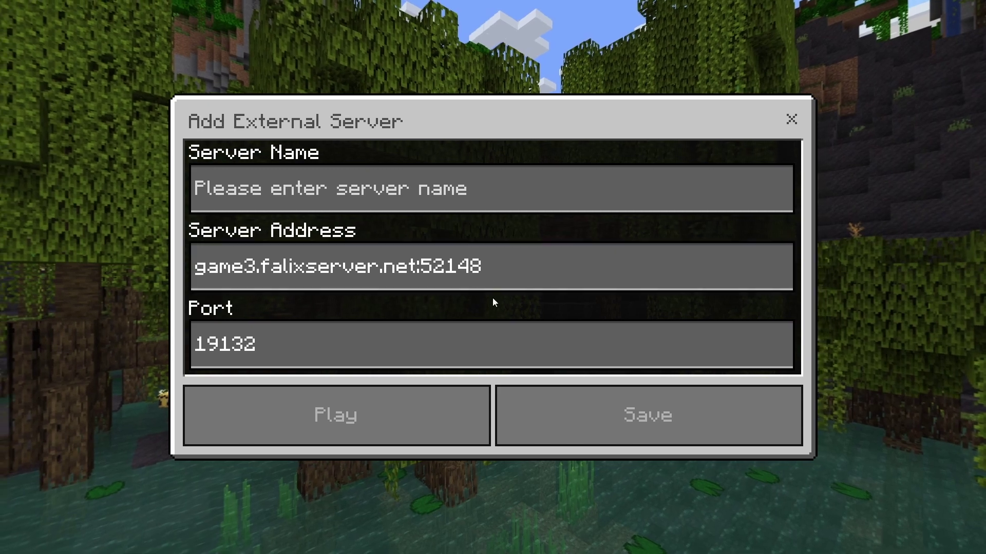
{"action": "key", "text": "BackSpace"}
{"action": "key", "text": "BackSpace"}
{"action": "key", "text": "BackSpace"}
{"action": "key", "text": "BackSpace"}
{"action": "key", "text": "BackSpace"}
{"action": "key", "text": "BackSpace"}
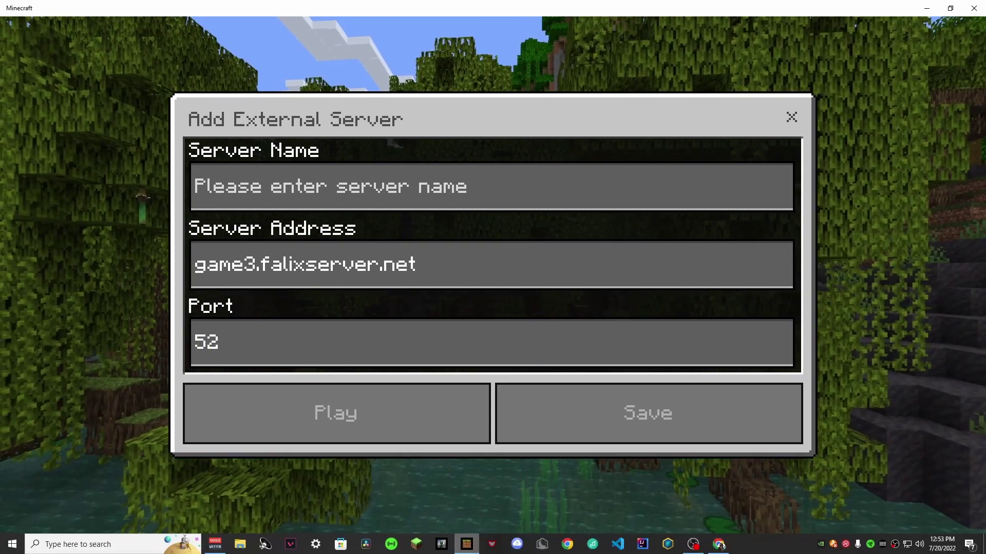
{"action": "type", "text": "52"}
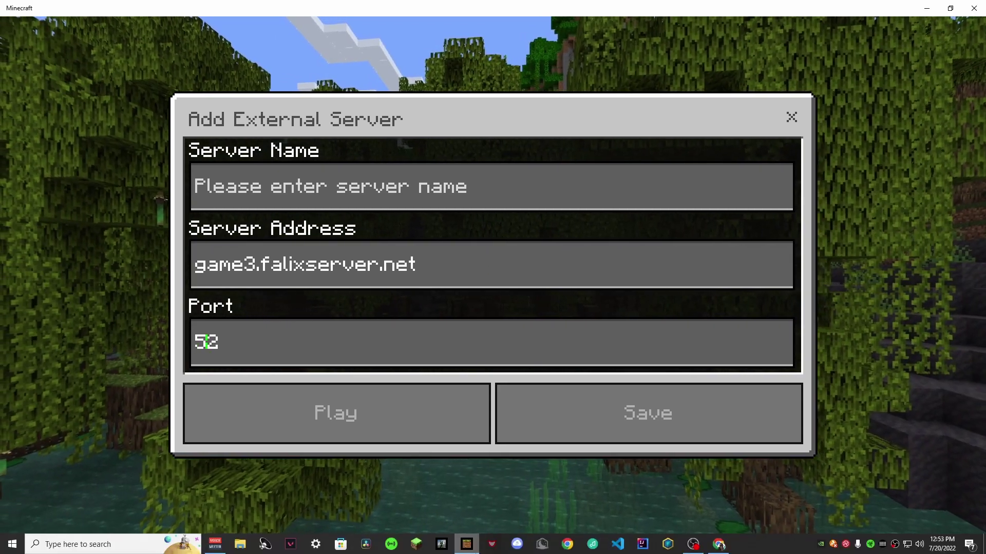
{"action": "type", "text": "148"}
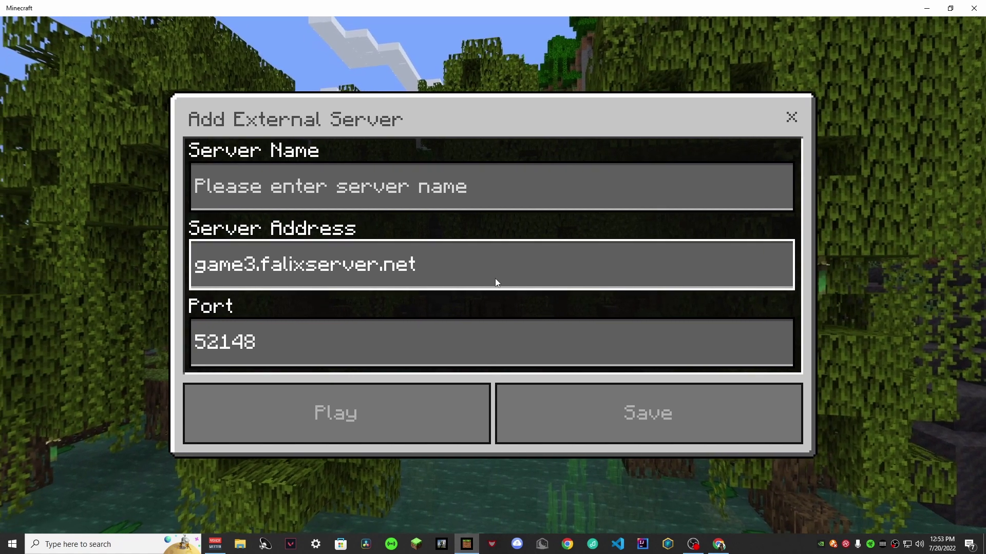
{"action": "left_click", "coordinate": [440, 188]}
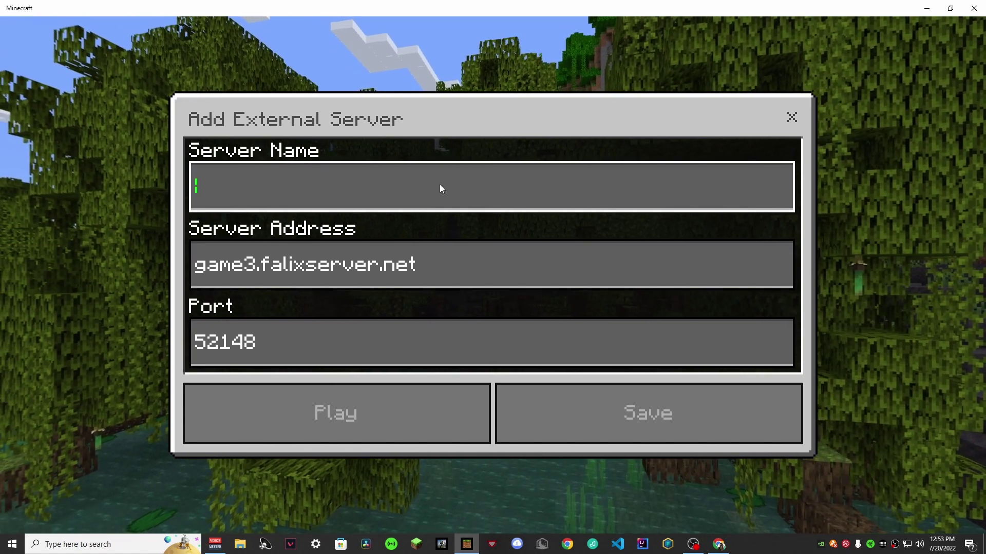
{"action": "type", "text": "fjdwsahdjskahfas"}
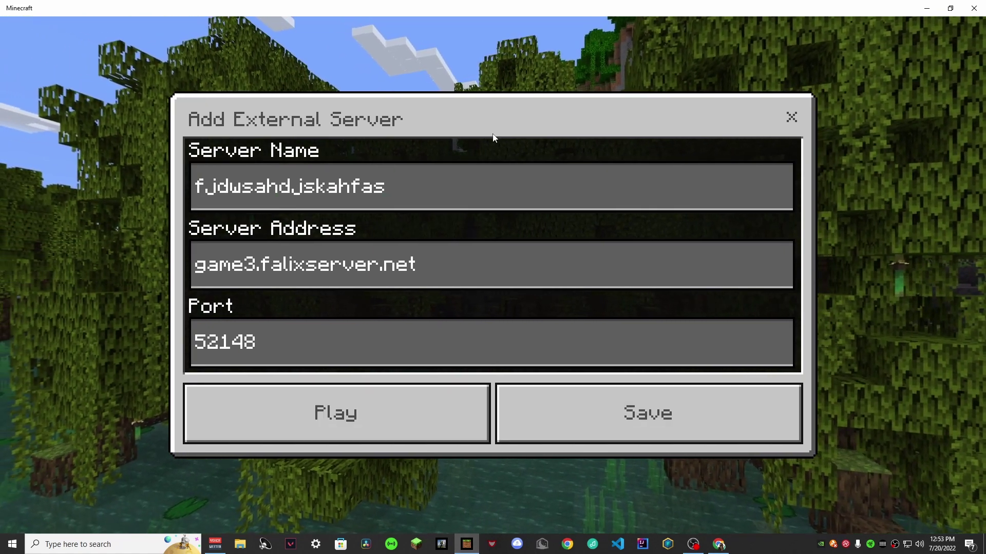
{"action": "left_click", "coordinate": [578, 436]}
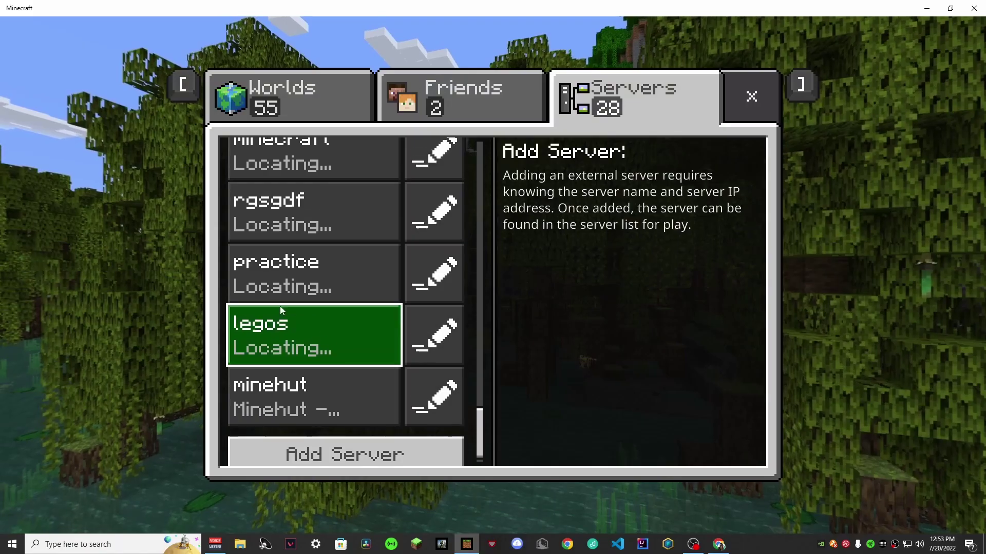
Join the newly added server from Additional Servers and switch the game to fullscreen
{"action": "scroll", "coordinate": [288, 288], "scroll_direction": "up", "scroll_amount": 5}
{"action": "scroll", "coordinate": [287, 272], "scroll_direction": "up", "scroll_amount": 15}
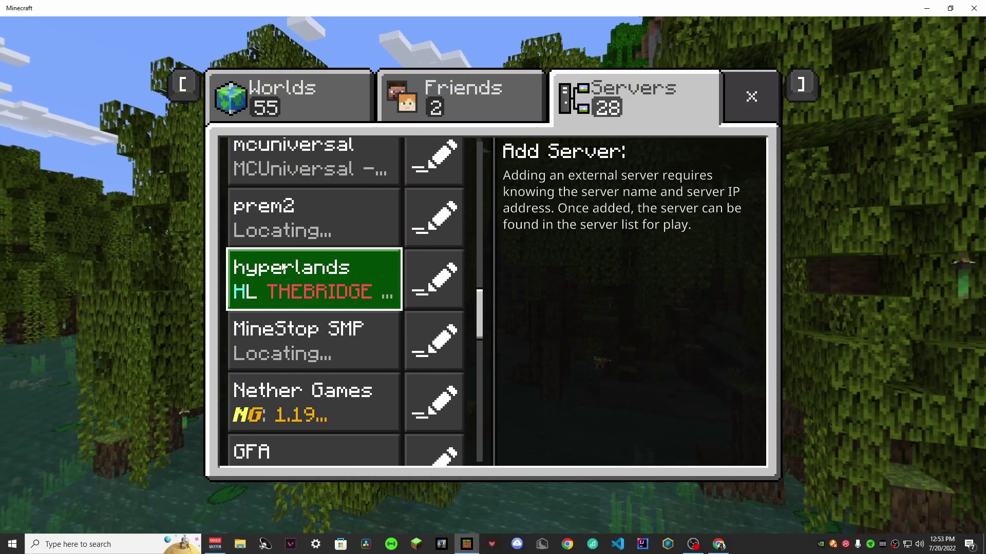
{"action": "left_click", "coordinate": [276, 266]}
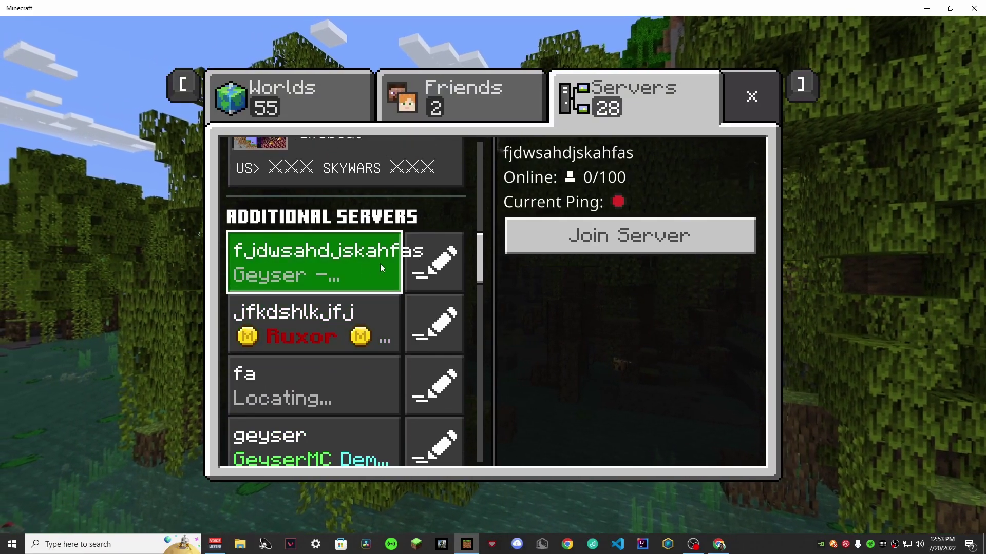
{"action": "left_click", "coordinate": [519, 234]}
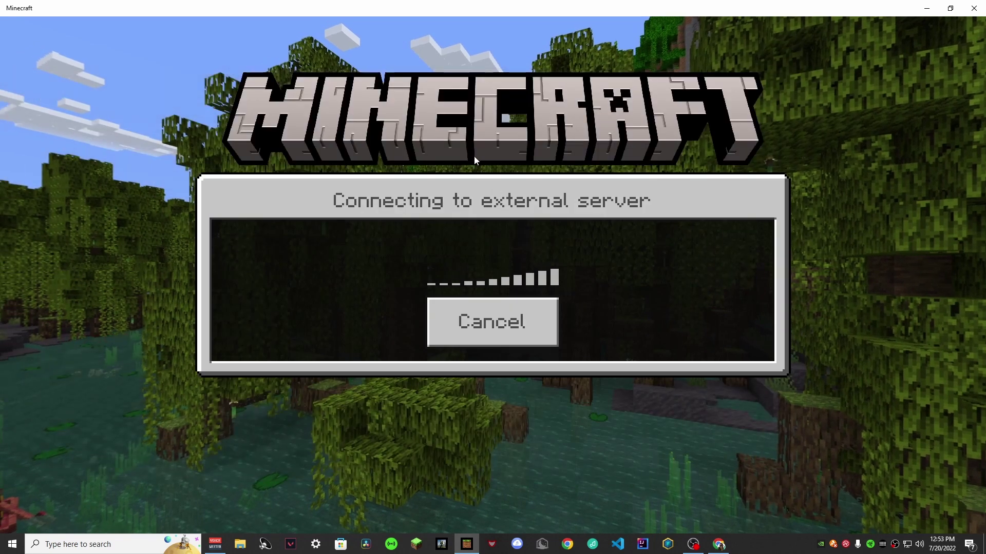
{"action": "key", "text": "F11"}
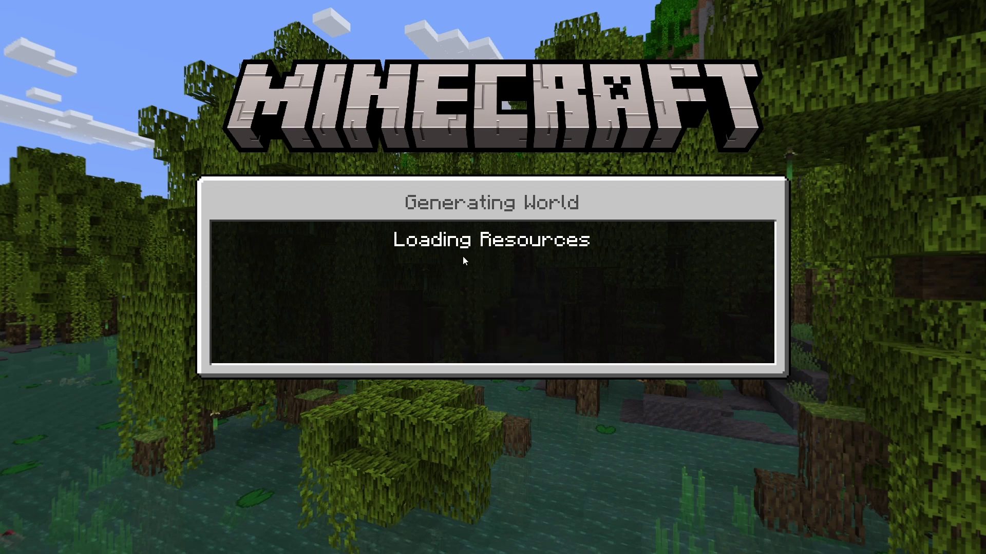
Walk the player along the beach and onto the grass toward the trees
{"action": "key", "text": "w"}
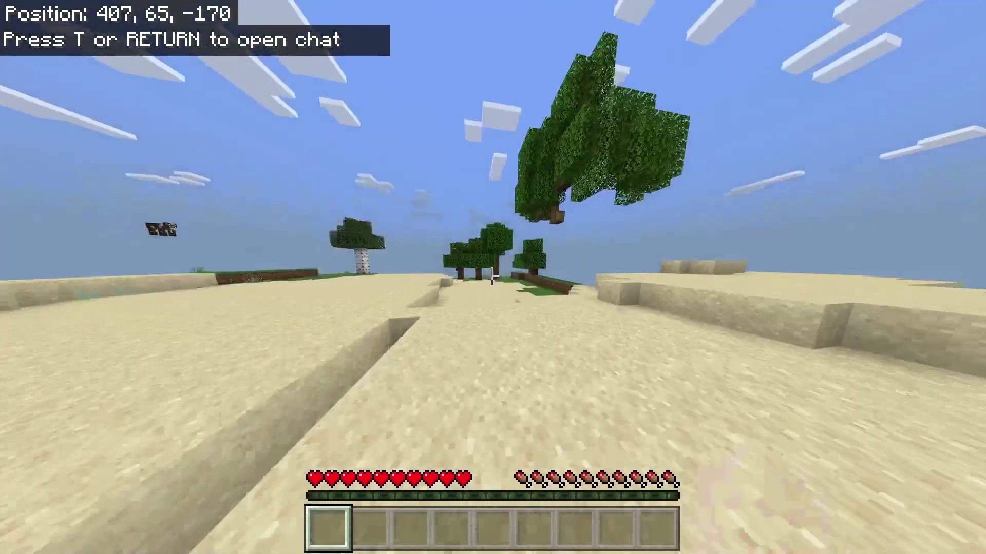
{"action": "key", "text": "w"}
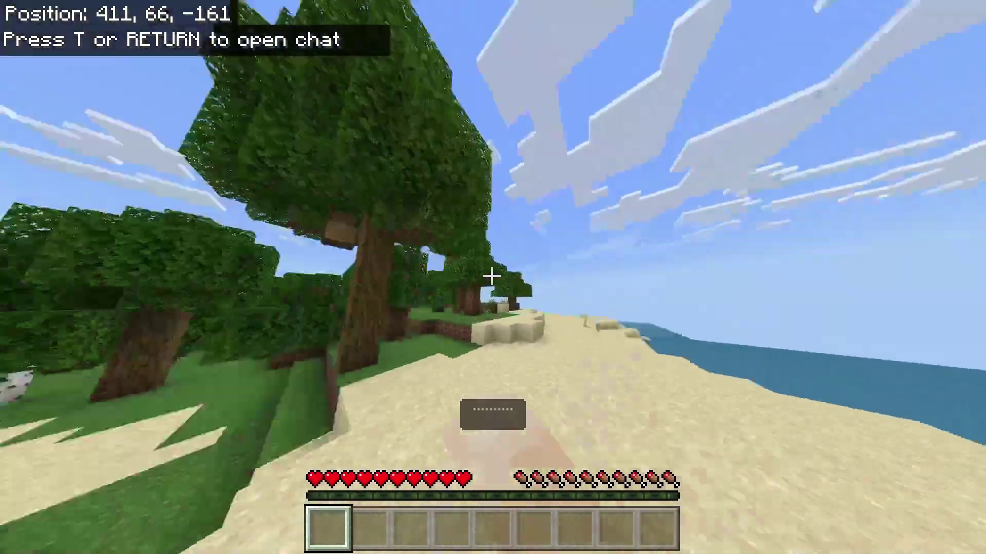
{"action": "key", "text": "w"}
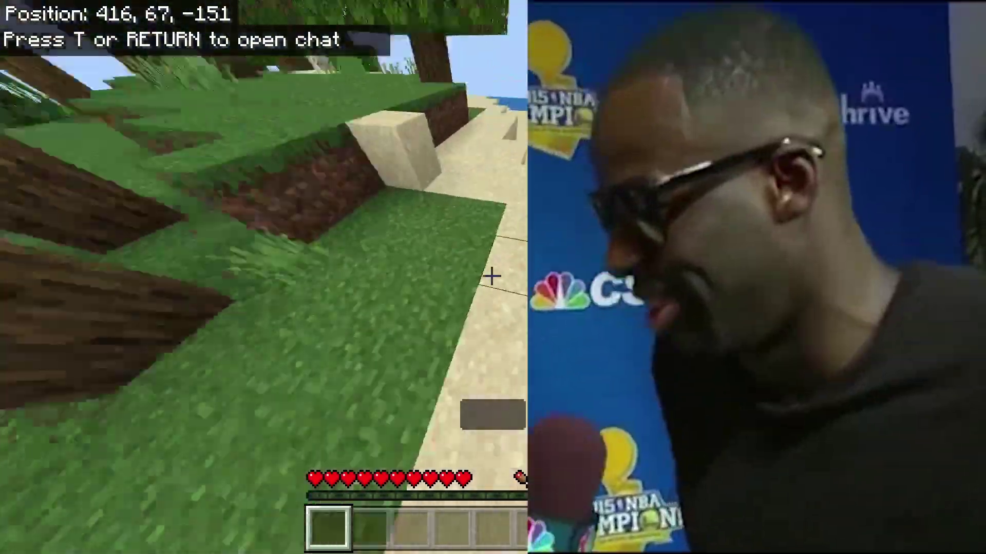
{"action": "key", "text": "w"}
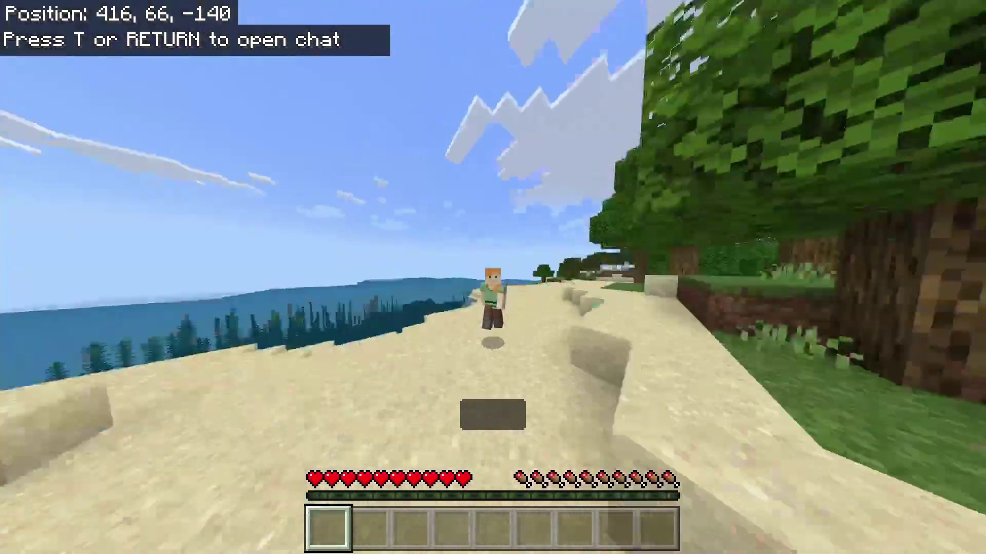
{"action": "key", "text": "w"}
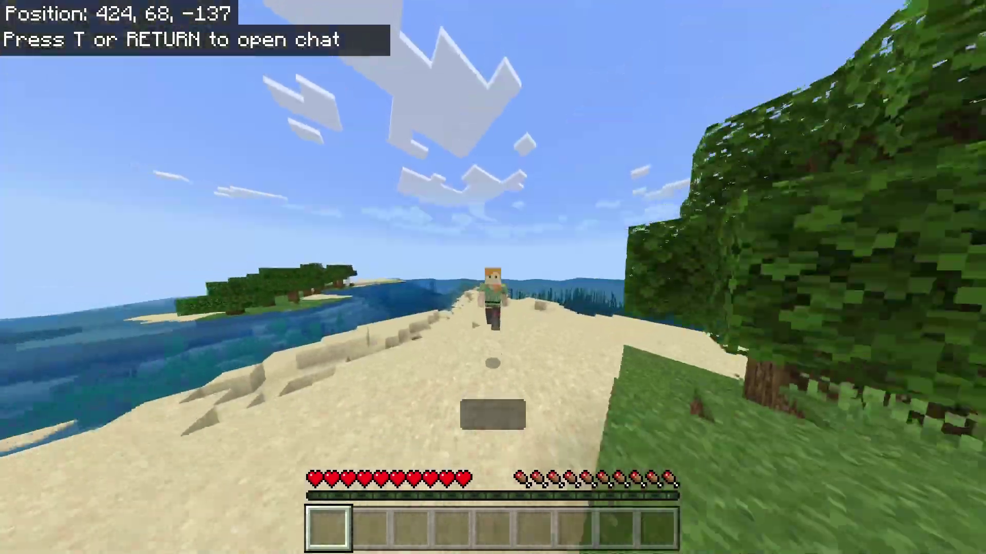
{"action": "key", "text": "w"}
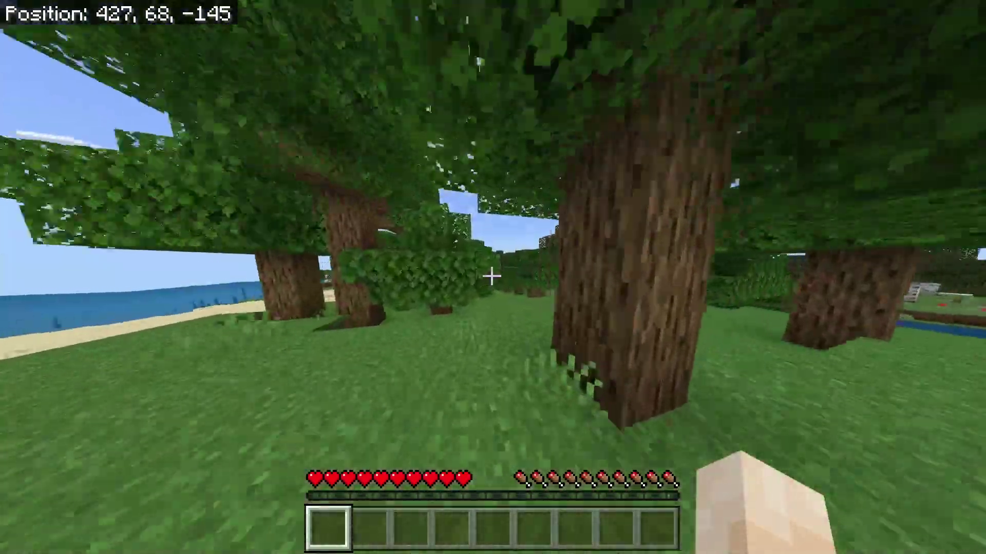
Toggle to third-person view and back, then walk forward among the trees
{"action": "key", "text": "F5"}
{"action": "key", "text": "F5"}
{"action": "key", "text": "F5"}
{"action": "key", "text": "w"}
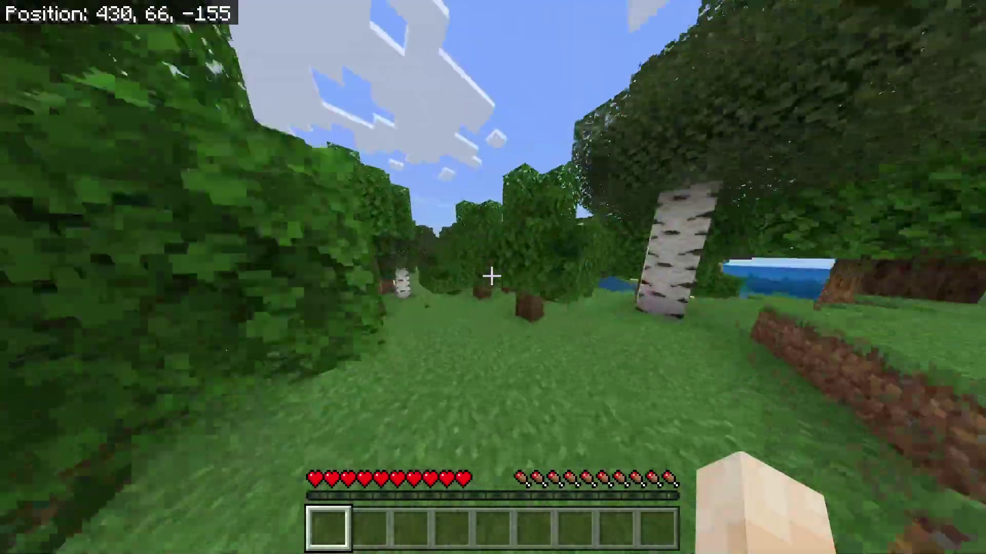
{"action": "key", "text": "w"}
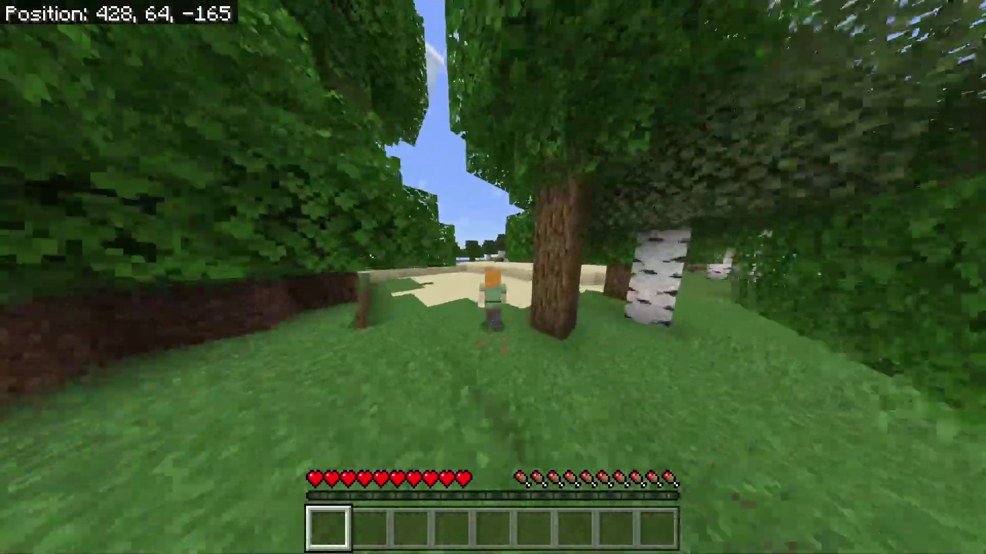